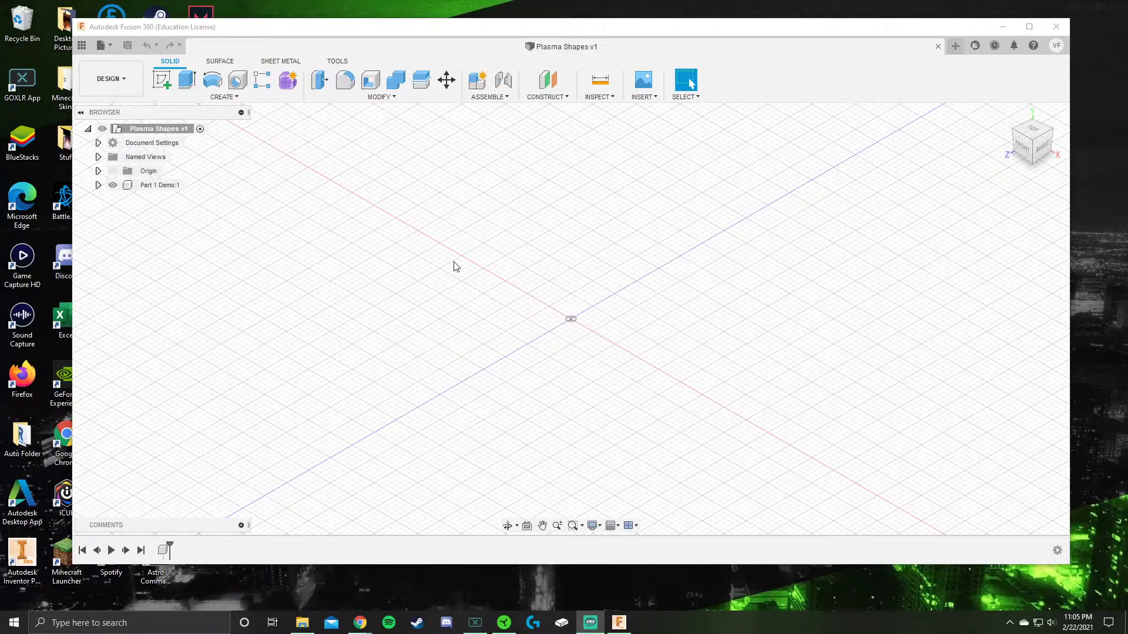
# Create a new untitled design and maximize the application window.
pyautogui.click(954, 47)
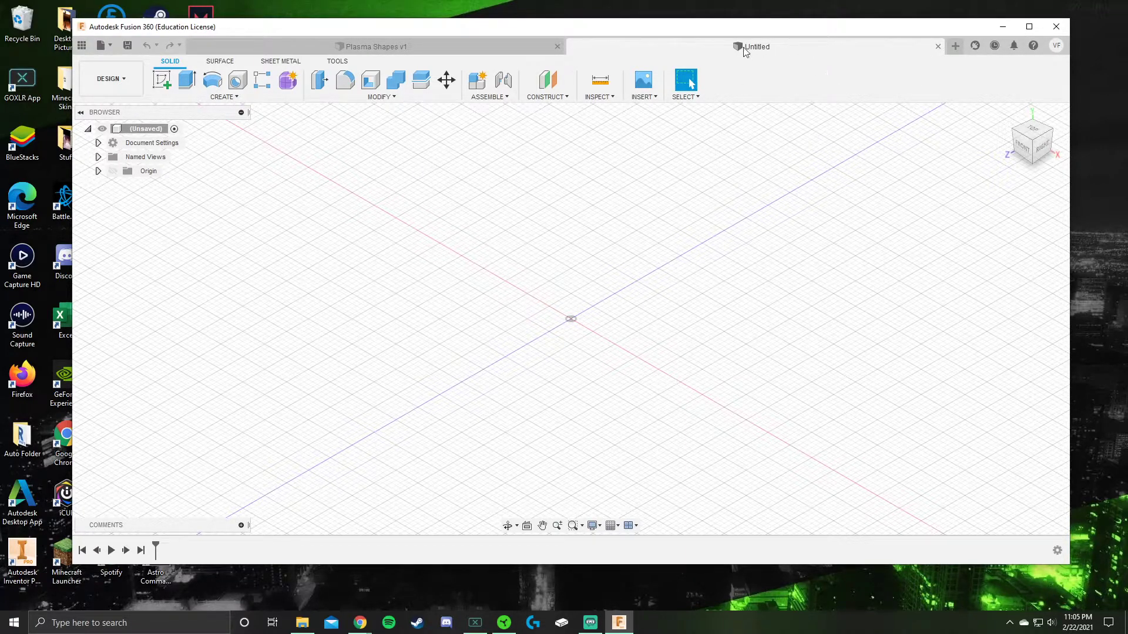
pyautogui.click(1029, 27)
pyautogui.rightClick(86, 112)
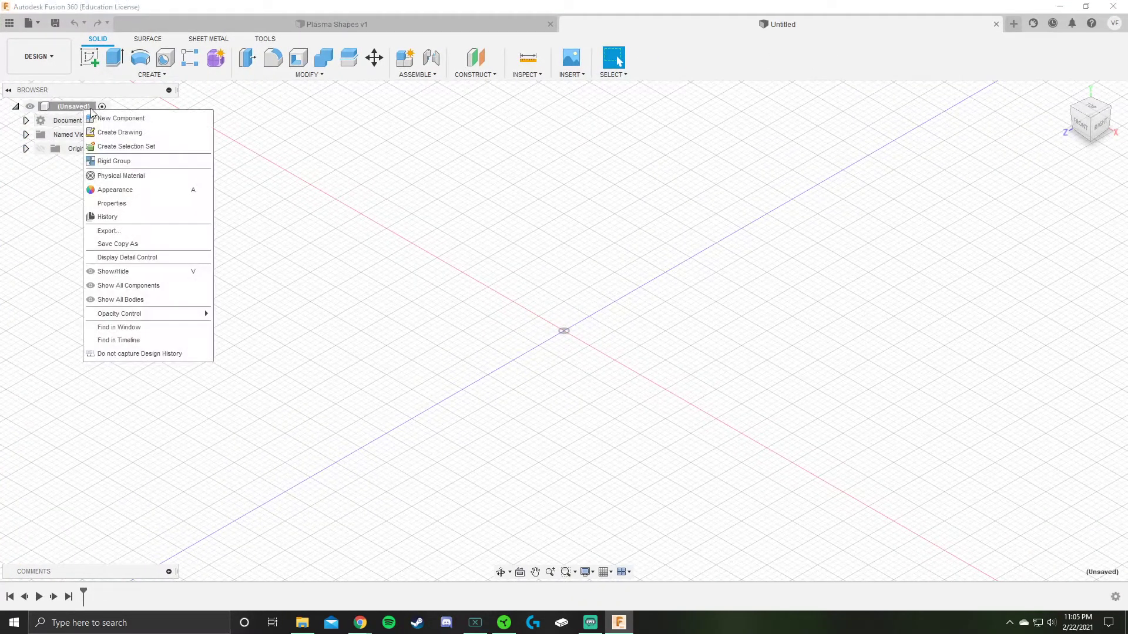
pyautogui.click(275, 137)
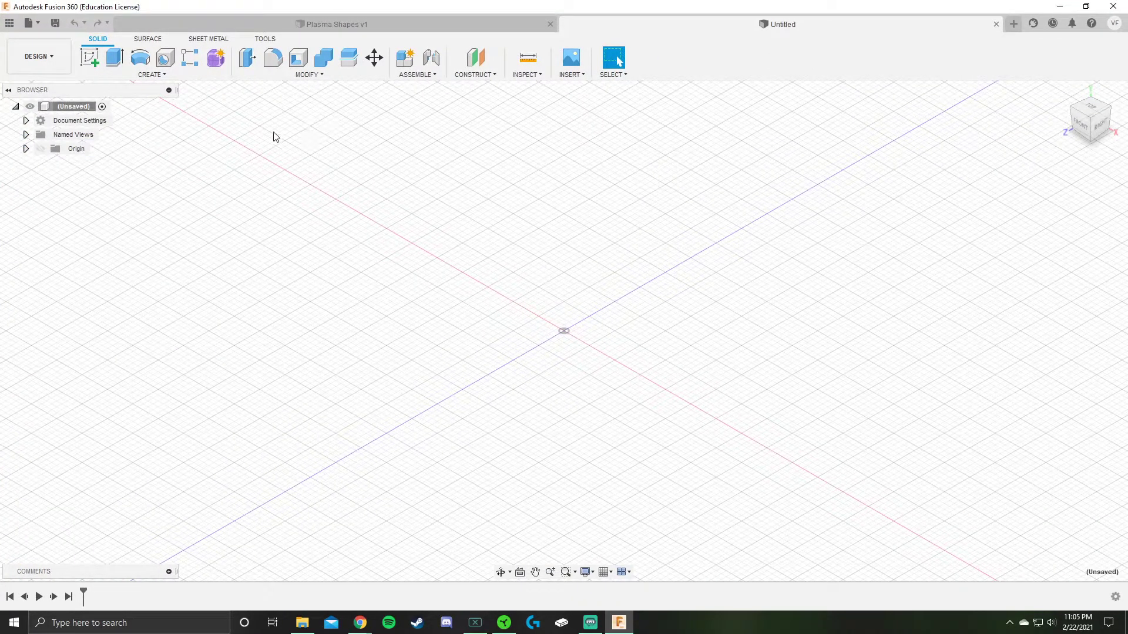
# Add an internal standard component named Test 1 under the unsaved design's root and make it active.
pyautogui.rightClick(79, 112)
pyautogui.click(148, 119)
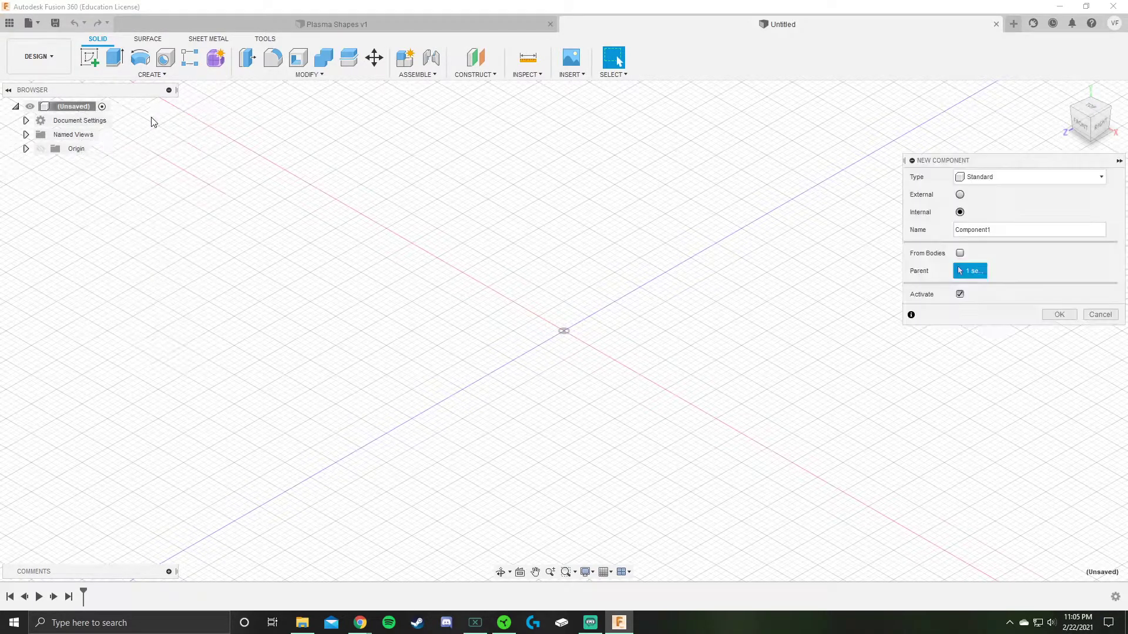
pyautogui.doubleClick(969, 230)
pyautogui.write('Test 1')
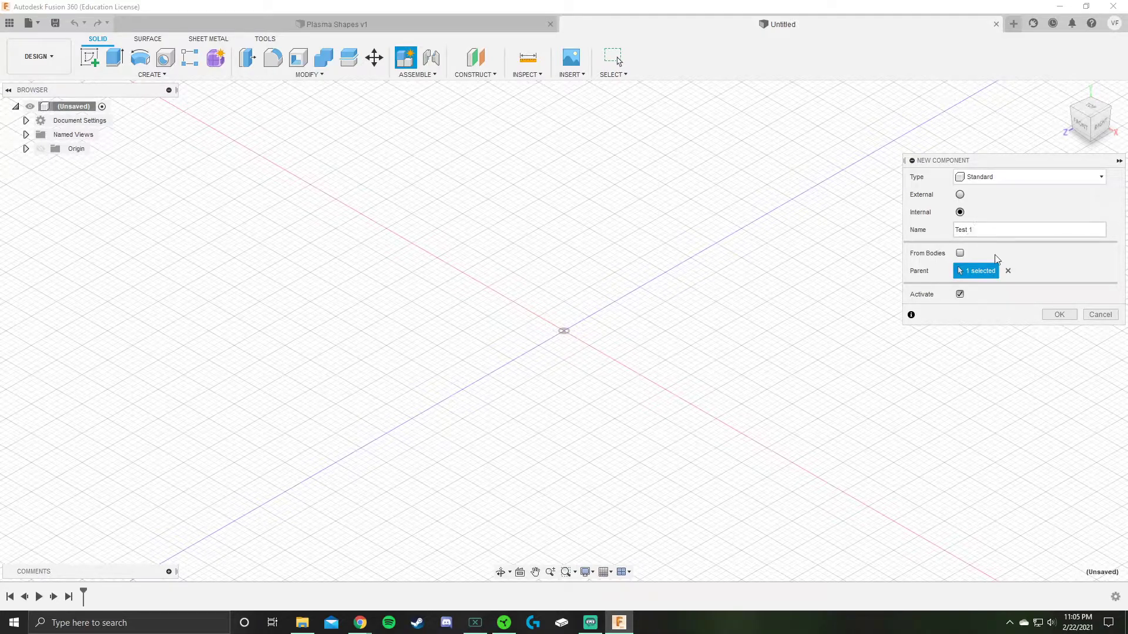
pyautogui.click(1063, 317)
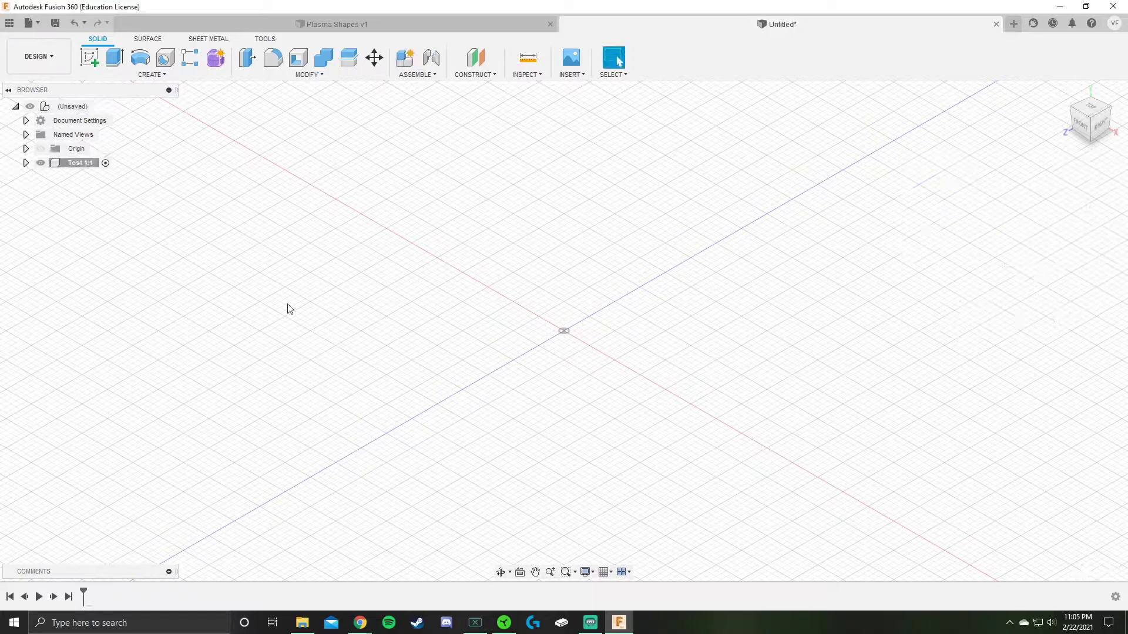
# Save the design as CNC test video in the CNC Plasma project.
pyautogui.click(55, 23)
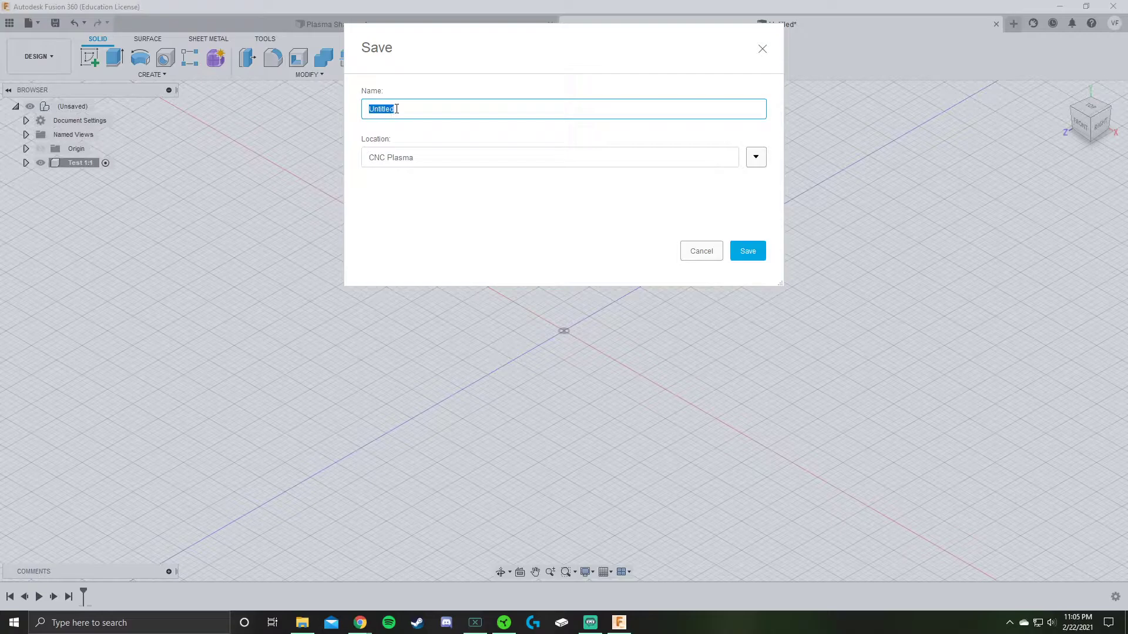
pyautogui.write('CNC test video')
pyautogui.click(756, 157)
pyautogui.click(756, 158)
pyautogui.click(756, 159)
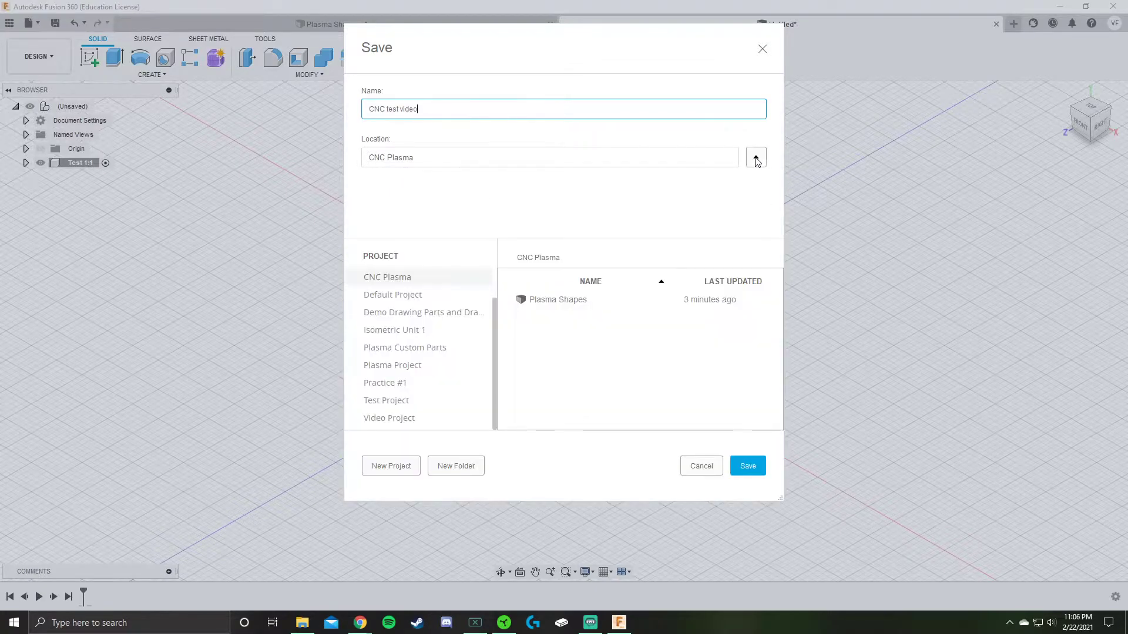
pyautogui.click(754, 158)
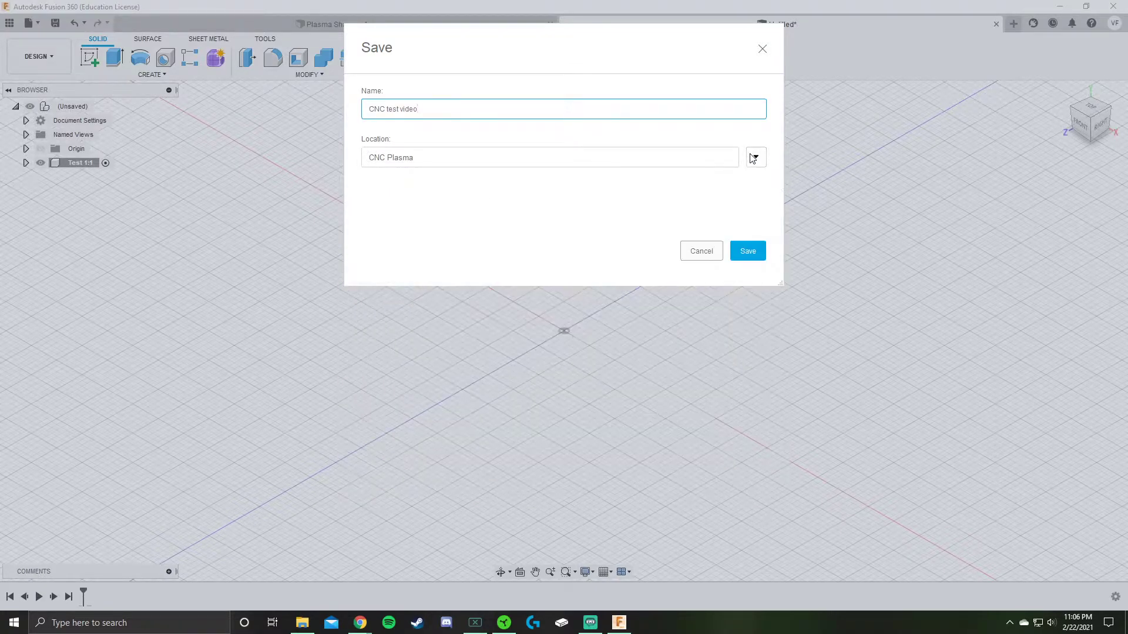
pyautogui.click(749, 250)
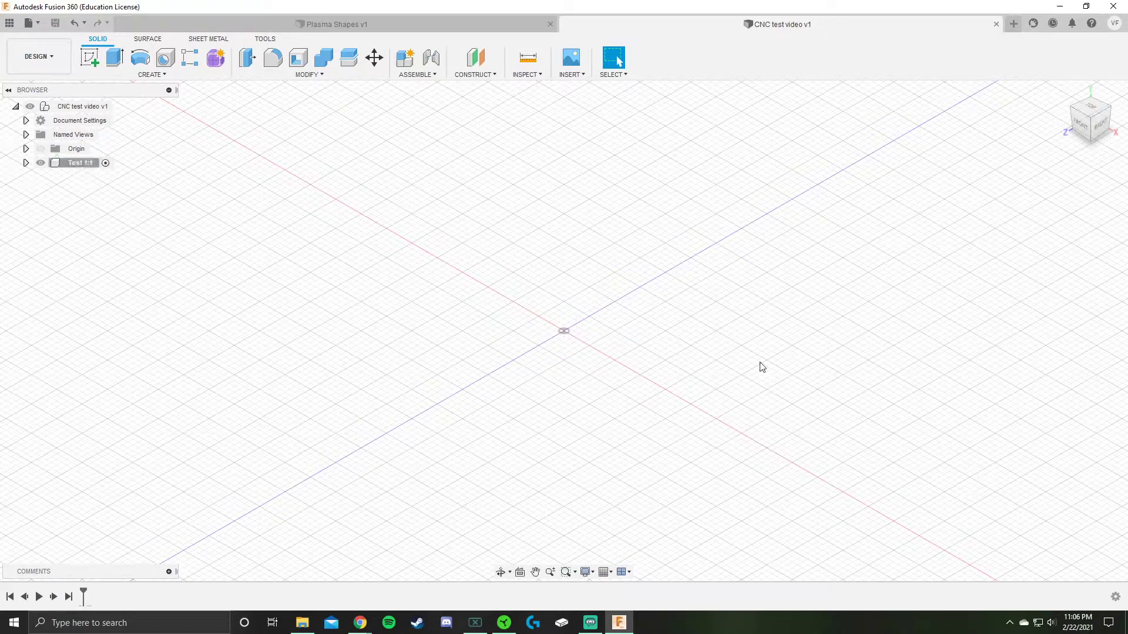
# Toggle the Test 1 component's visibility and switch activation to the top-level design and back to Test 1.
pyautogui.click(41, 164)
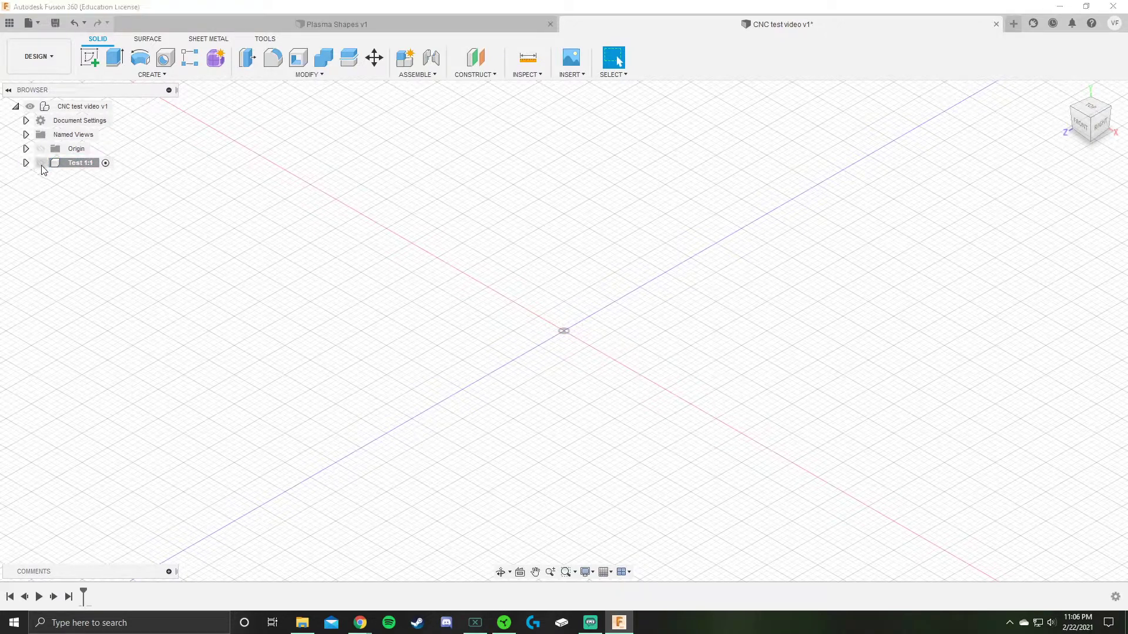
pyautogui.click(106, 164)
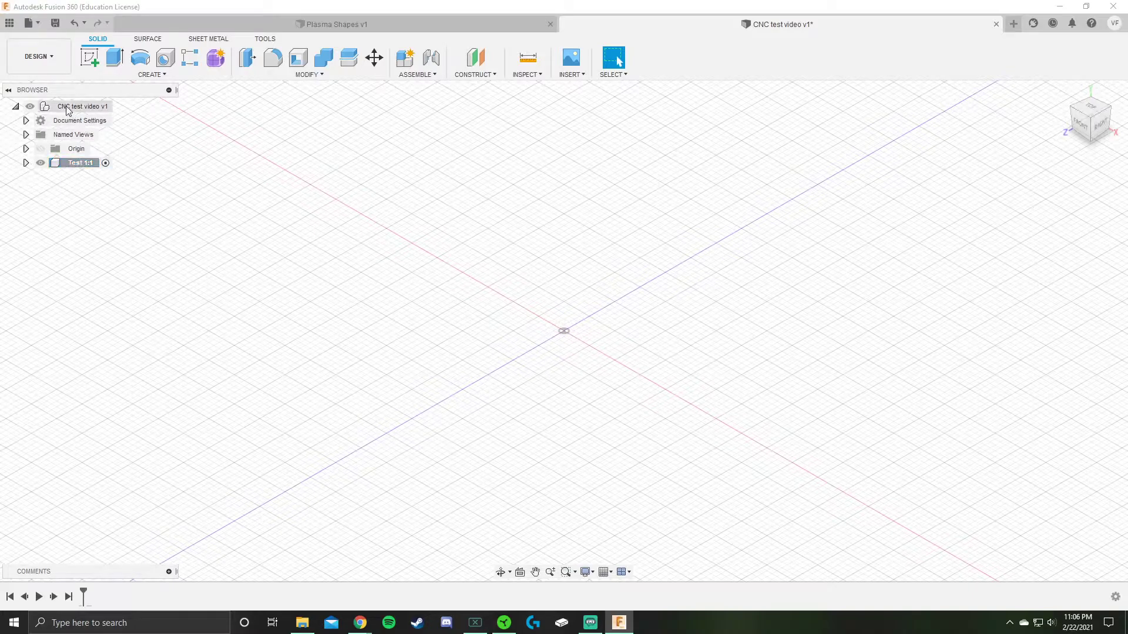
pyautogui.click(119, 106)
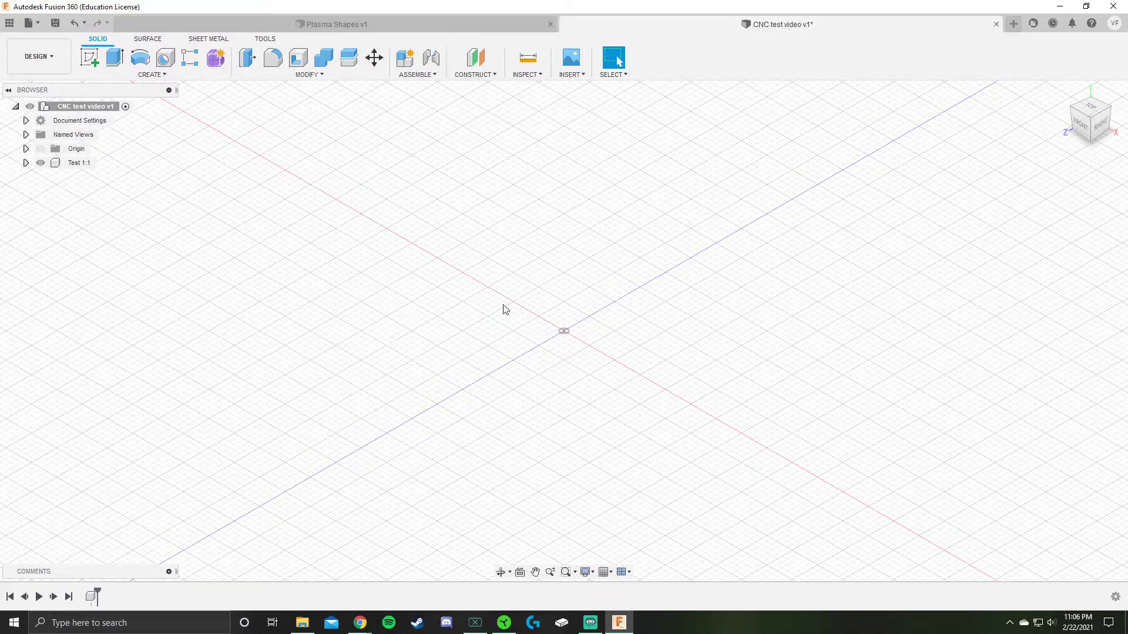
pyautogui.scroll(5, 518, 353)
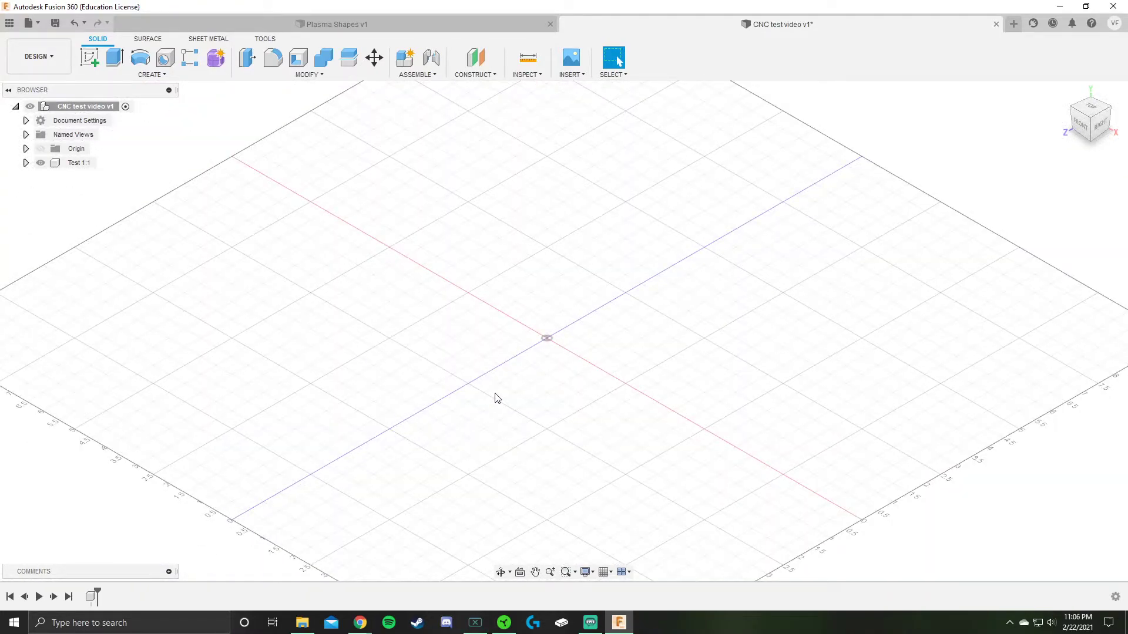
pyautogui.scroll(1, 470, 361)
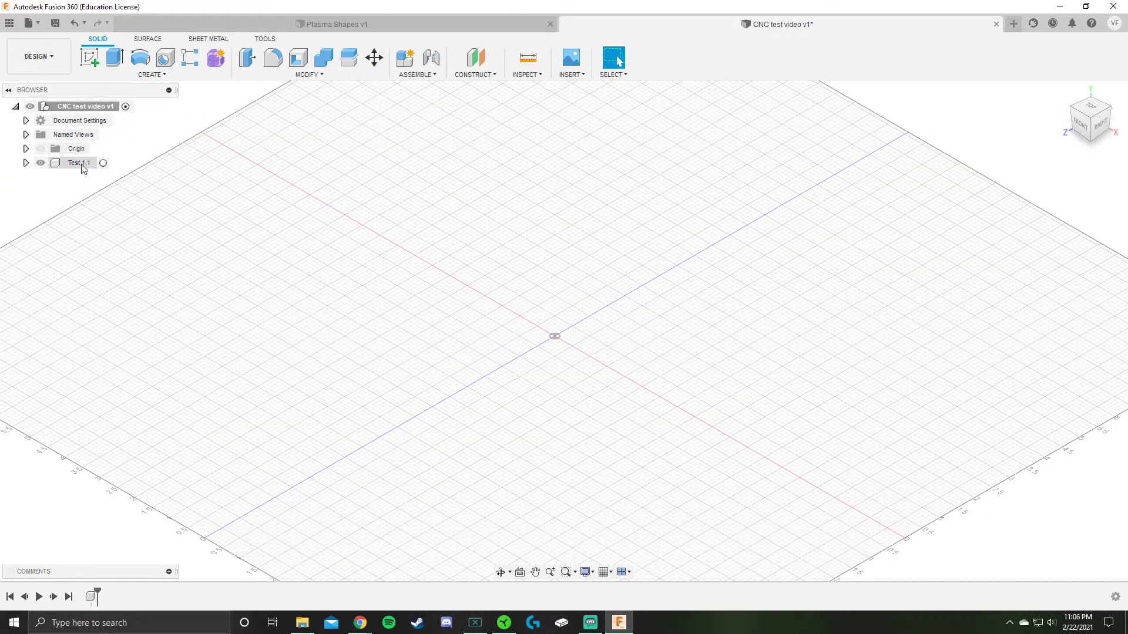
pyautogui.click(103, 163)
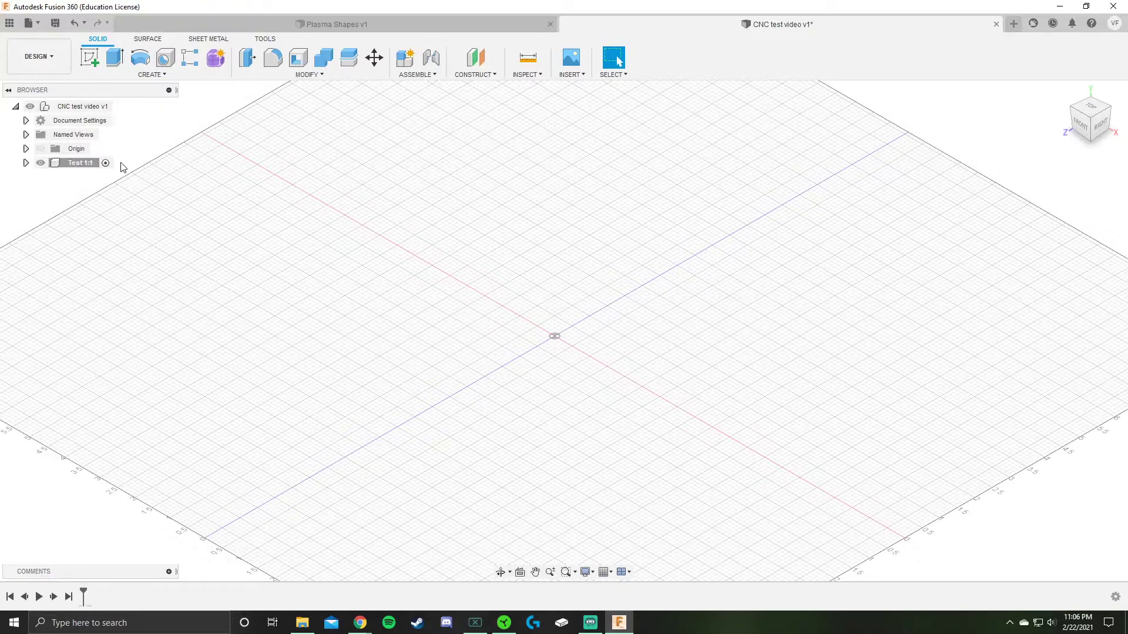
pyautogui.moveTo(57, 163); pyautogui.dragTo(71, 162)
pyautogui.click(106, 163)
# Start a new sketch on the vertical front plane inside the active Test 1 component.
pyautogui.click(94, 62)
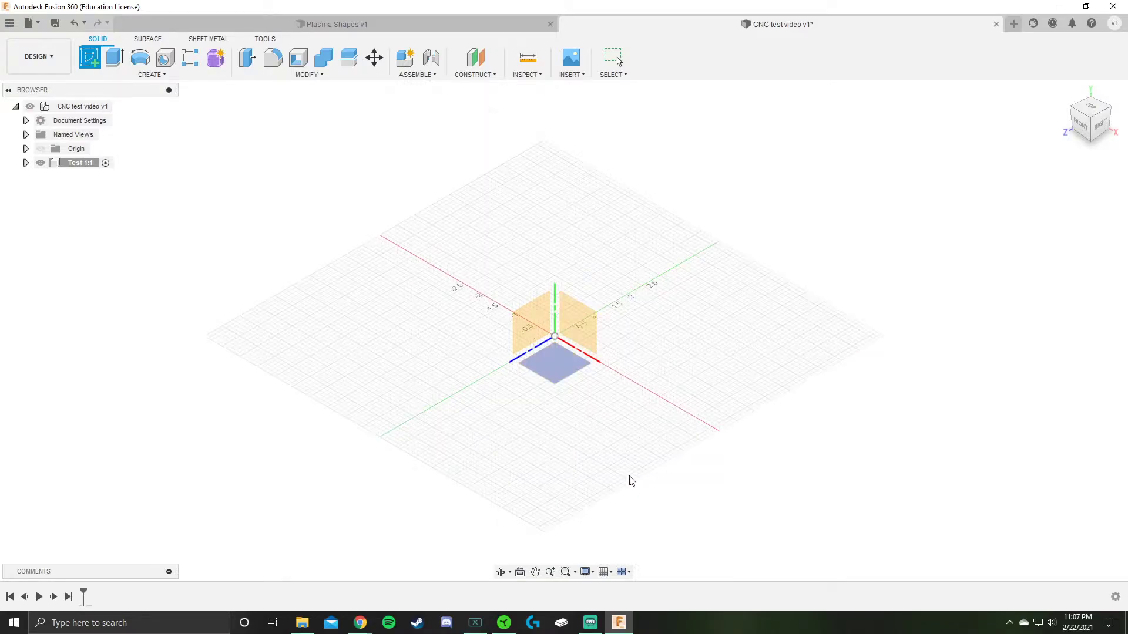
pyautogui.click(578, 330)
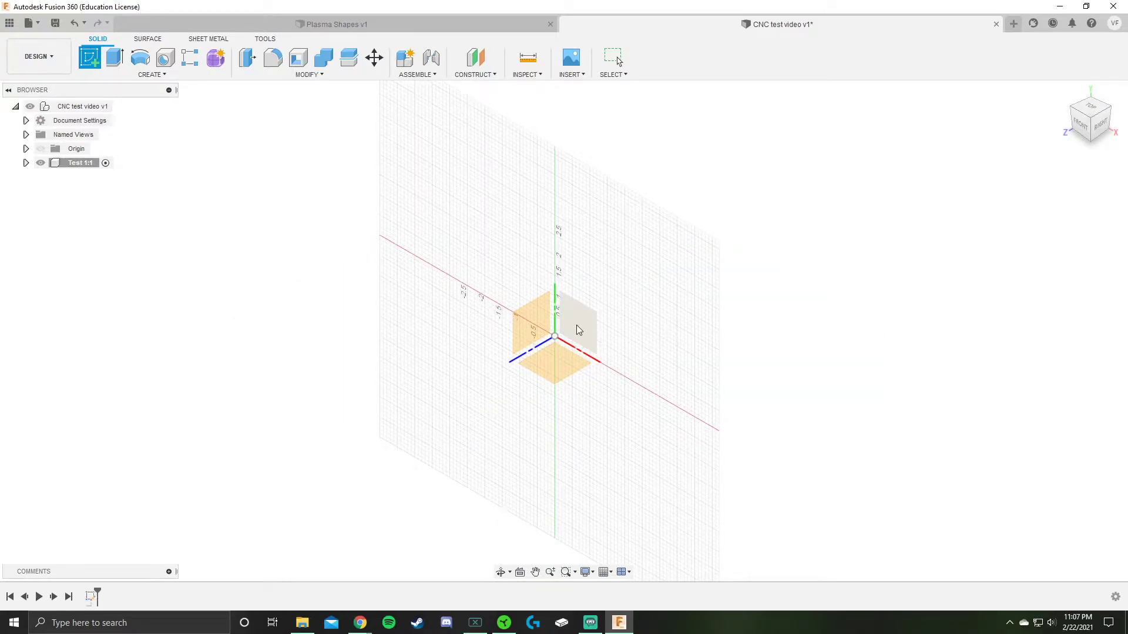
pyautogui.moveTo(617, 270)
pyautogui.mouseDown(button='middle')
pyautogui.moveTo(445, 286)
pyautogui.moveTo(558, 277)
pyautogui.moveTo(570, 249)
pyautogui.mouseUp(button='middle')
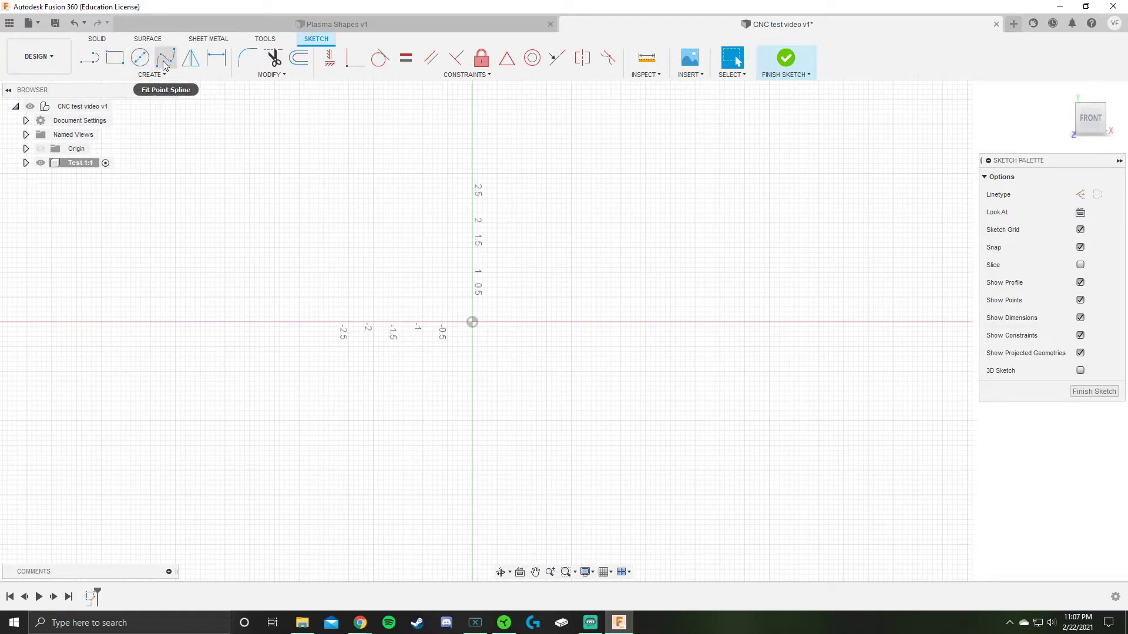
pyautogui.click(150, 75)
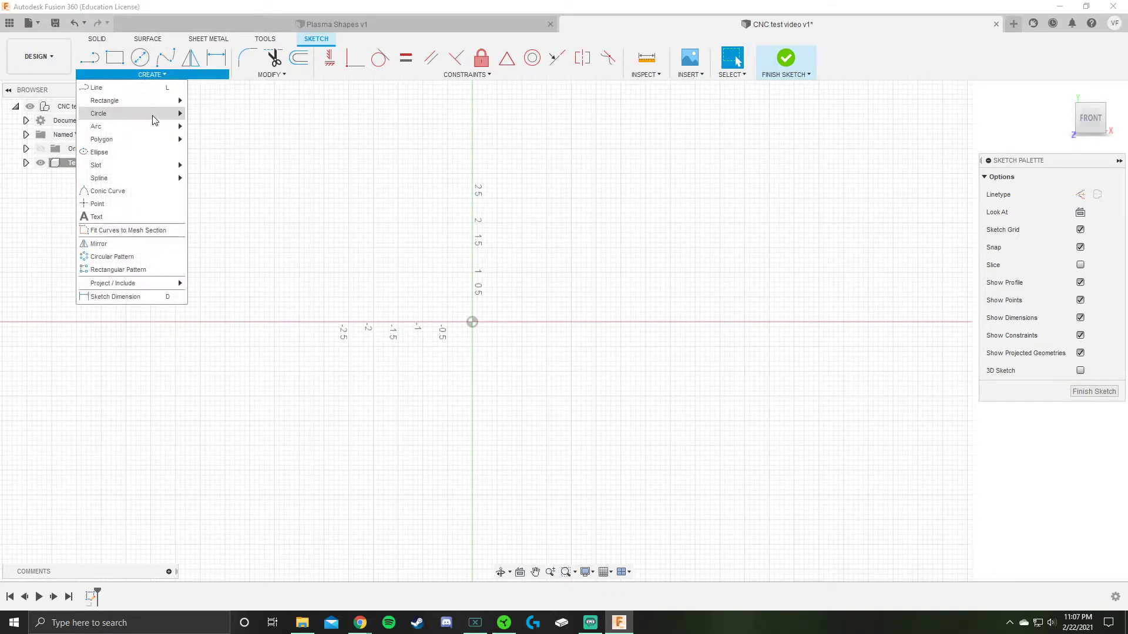
pyautogui.moveTo(147, 131)
pyautogui.click(280, 133)
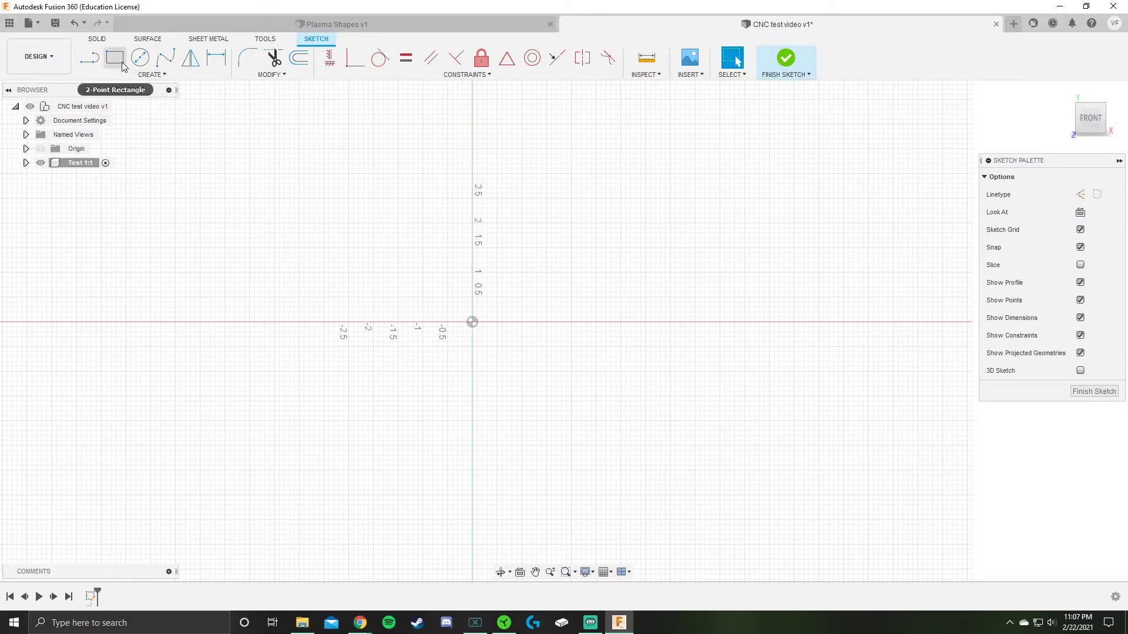
# Sketch a two-point rectangle about 4.9 in wide and 3.4 in high from the origin up into the positive quadrant, and finish the sketch.
pyautogui.moveTo(587, 202); pyautogui.dragTo(528, 234, button='middle')
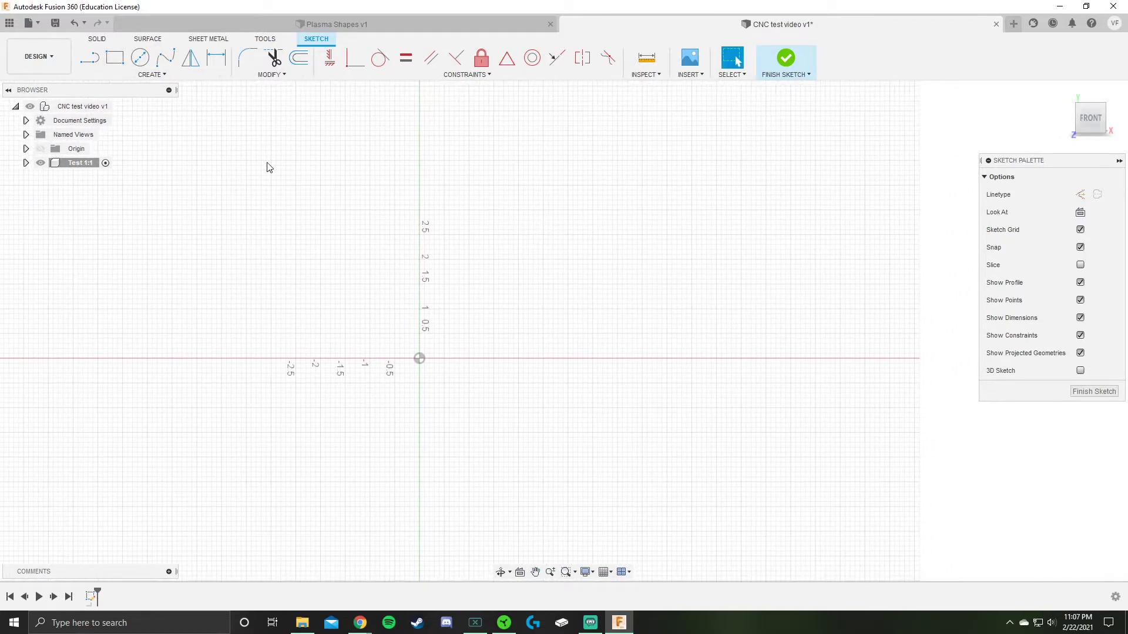
pyautogui.click(115, 58)
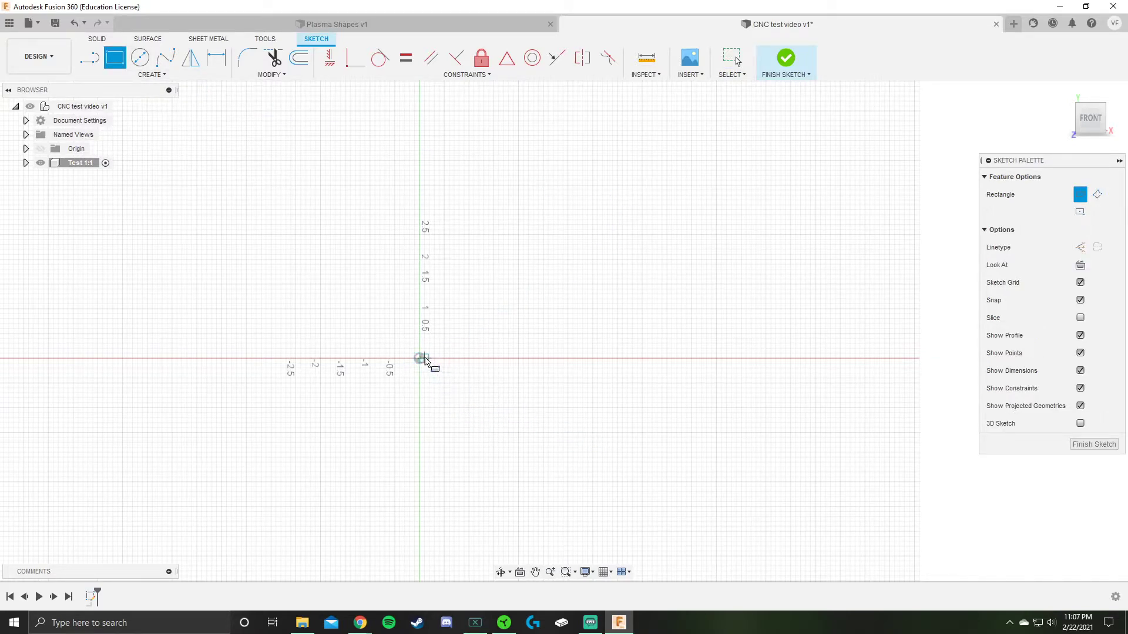
pyautogui.scroll(-2, 420, 363)
pyautogui.scroll(3, 421, 362)
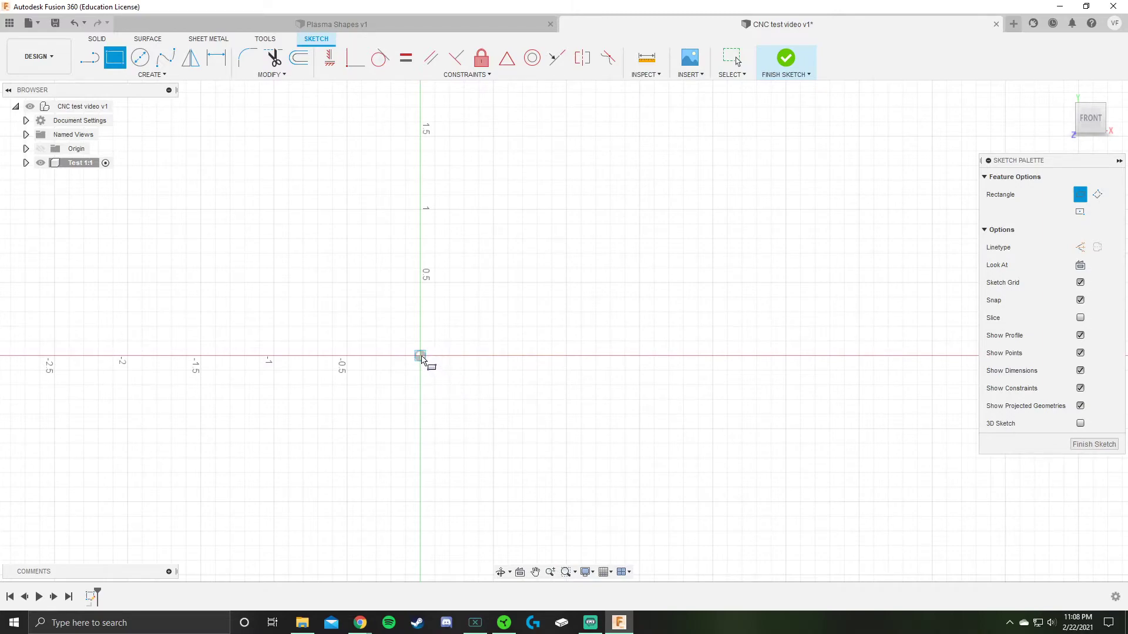
pyautogui.click(421, 356)
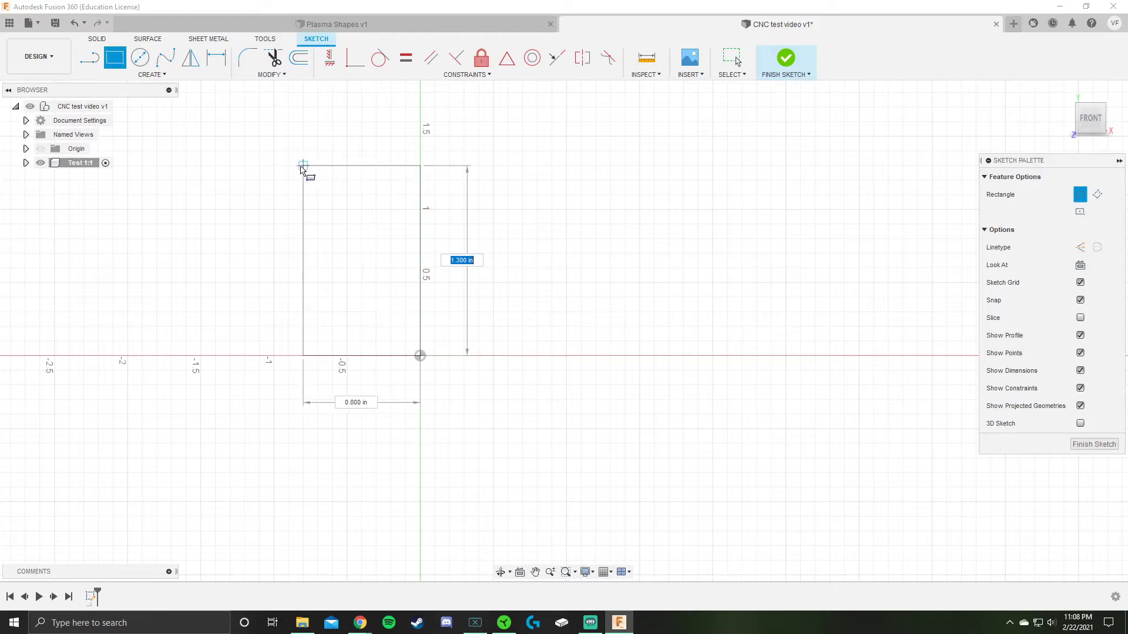
pyautogui.scroll(-3, 582, 312)
pyautogui.moveTo(618, 229)
pyautogui.mouseDown(button='middle')
pyautogui.moveTo(423, 334)
pyautogui.moveTo(435, 326)
pyautogui.mouseUp(button='middle')
pyautogui.press('Tab')
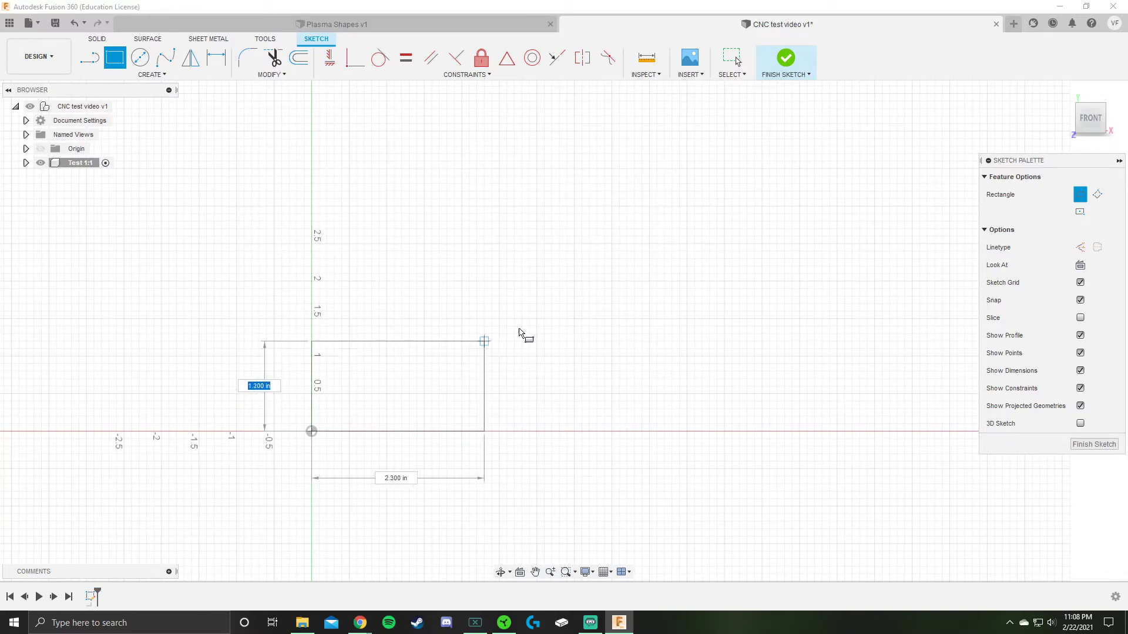
pyautogui.click(680, 176)
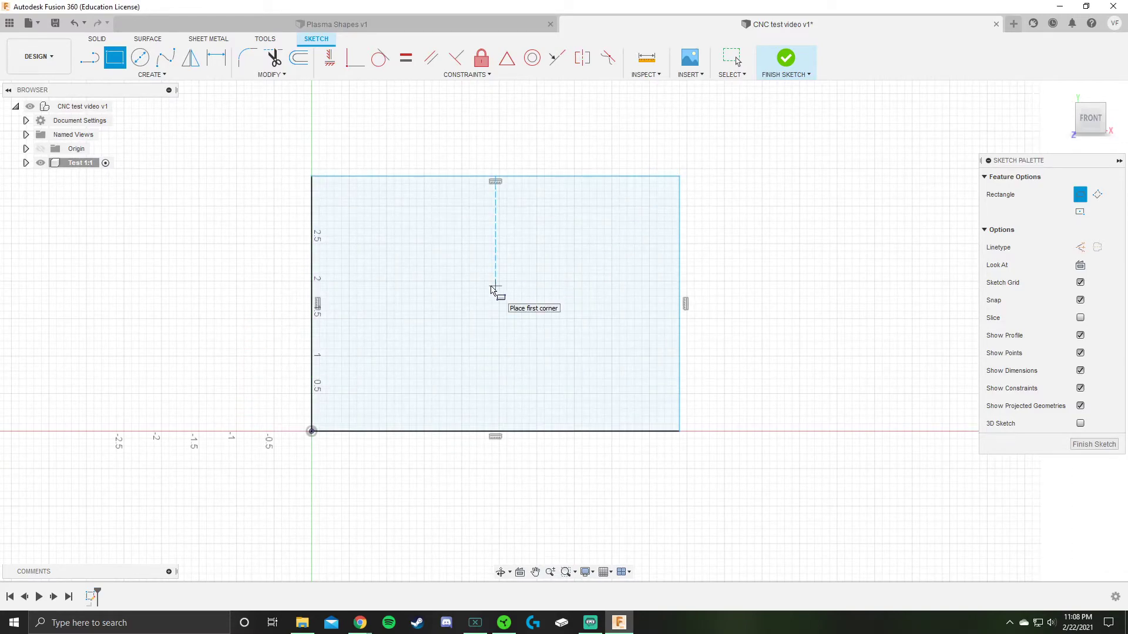
pyautogui.press('Escape')
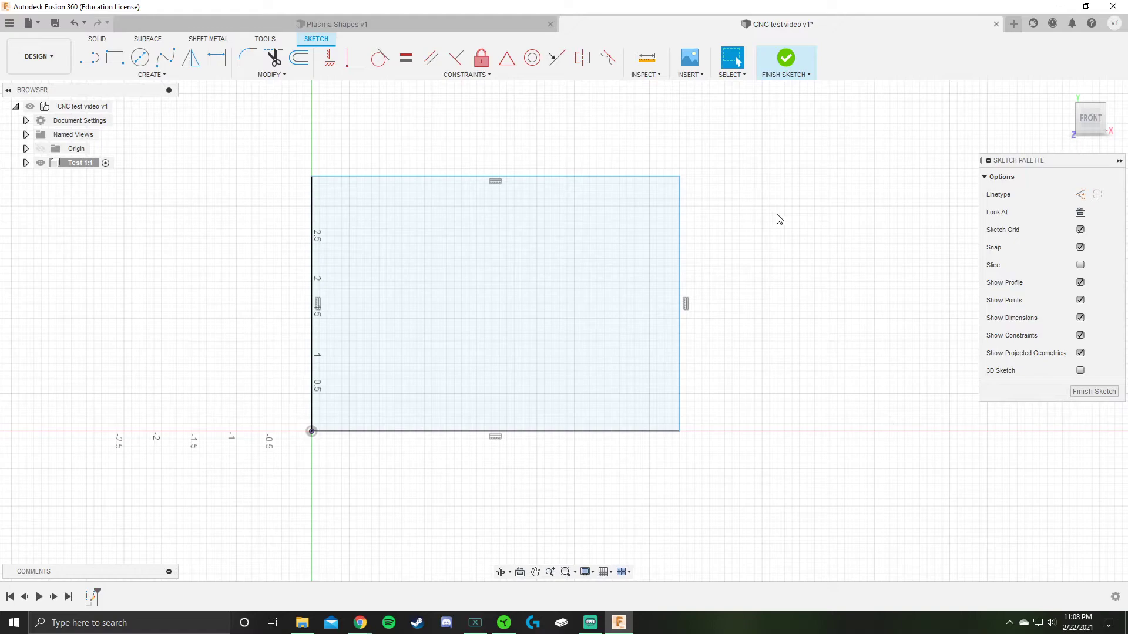
pyautogui.click(786, 58)
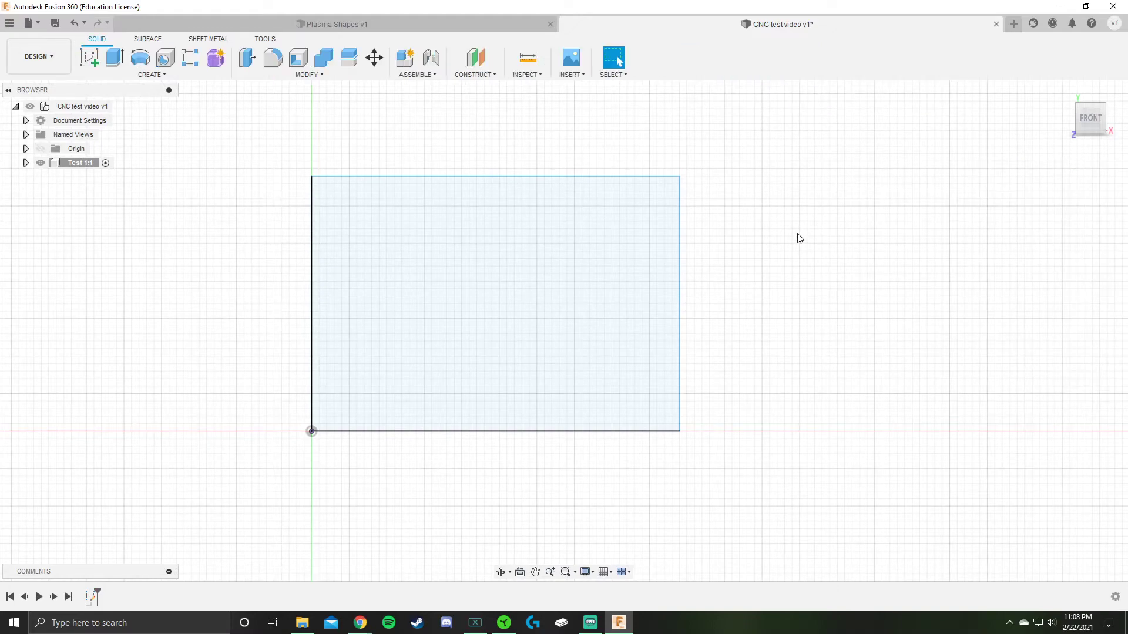
# Extrude the rectangle profile to one side, backward from the sketch plane, as a new solid body.
pyautogui.scroll(-2, 735, 251)
pyautogui.moveTo(705, 221); pyautogui.dragTo(632, 217, button='middle')
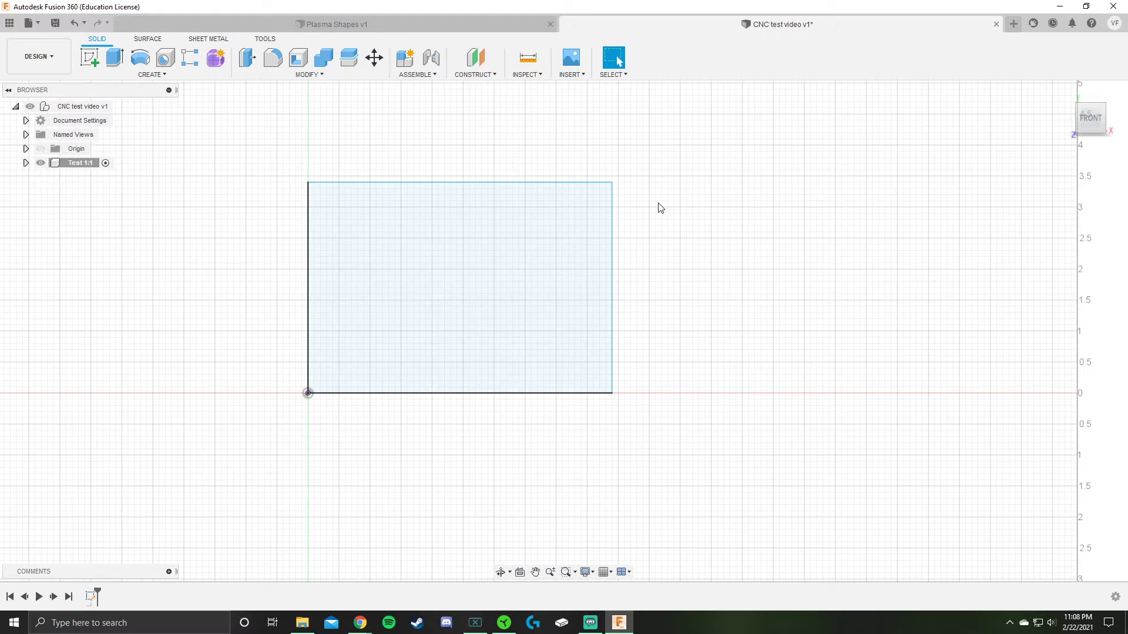
pyautogui.click(112, 59)
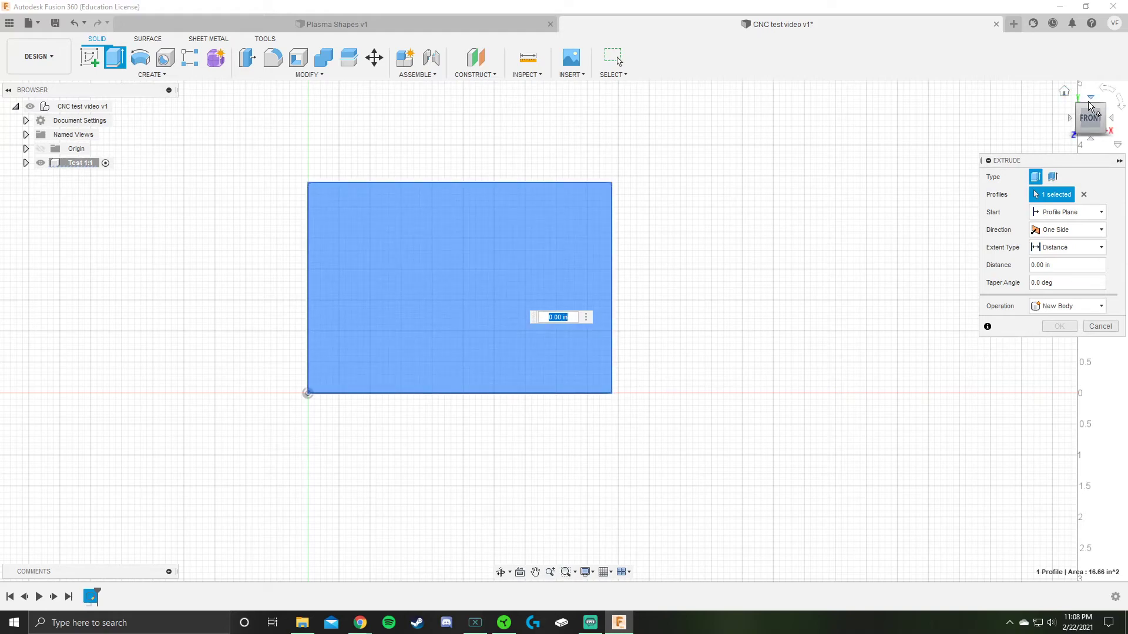
pyautogui.click(1064, 91)
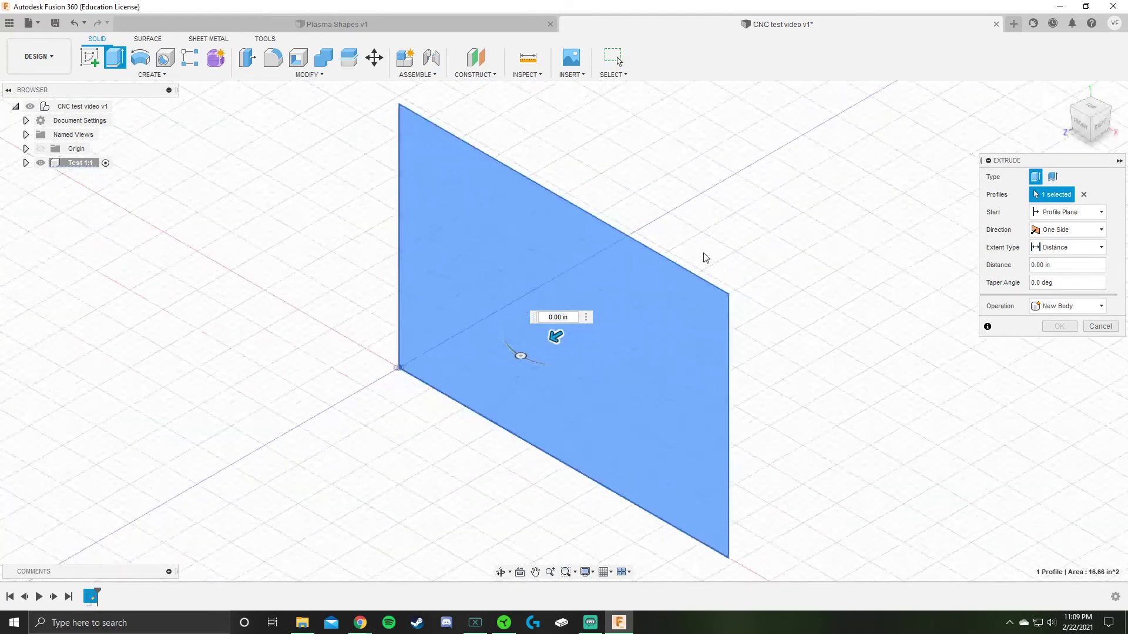
pyautogui.moveTo(556, 337); pyautogui.dragTo(709, 298)
pyautogui.press('Return')
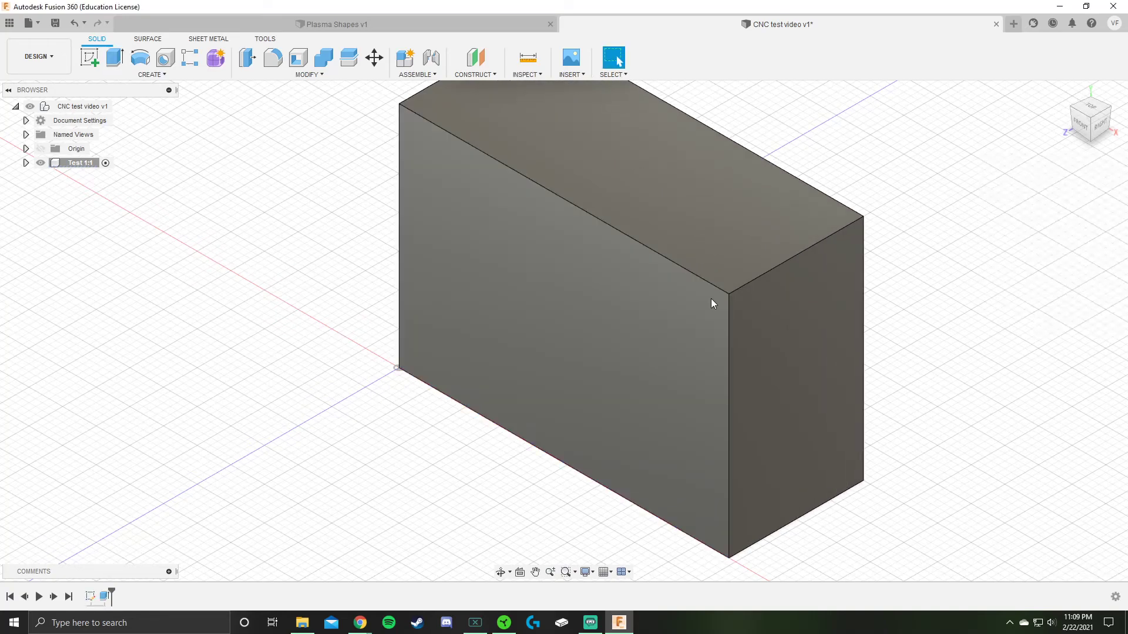
# Save a new version of the design with the description User Saved.
pyautogui.scroll(-2, 833, 324)
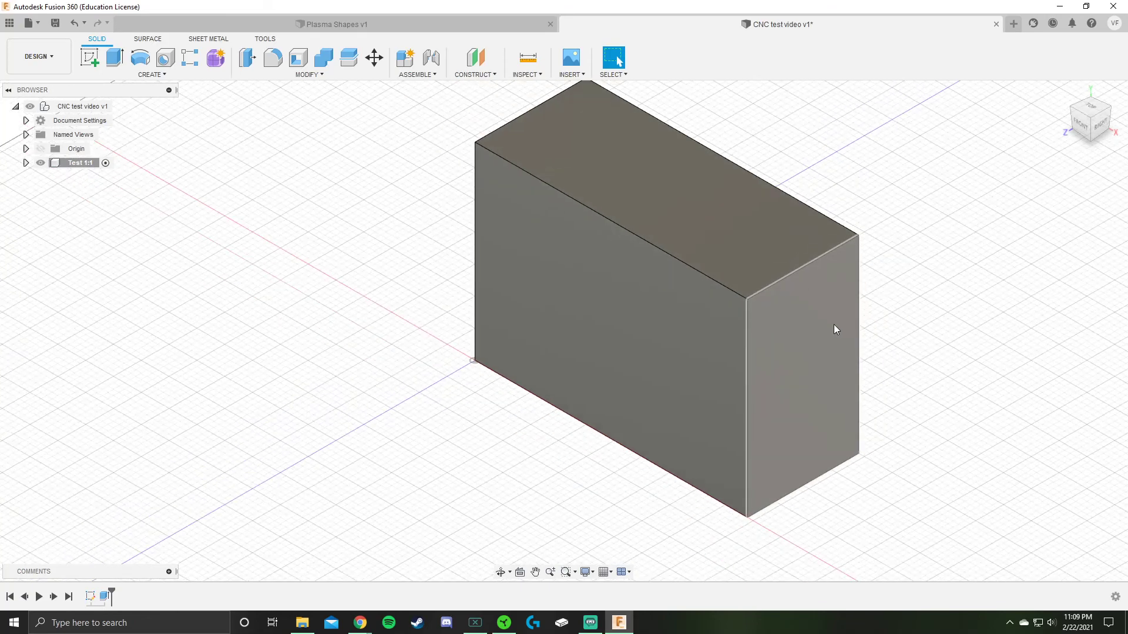
pyautogui.moveTo(767, 255); pyautogui.dragTo(562, 291, button='middle')
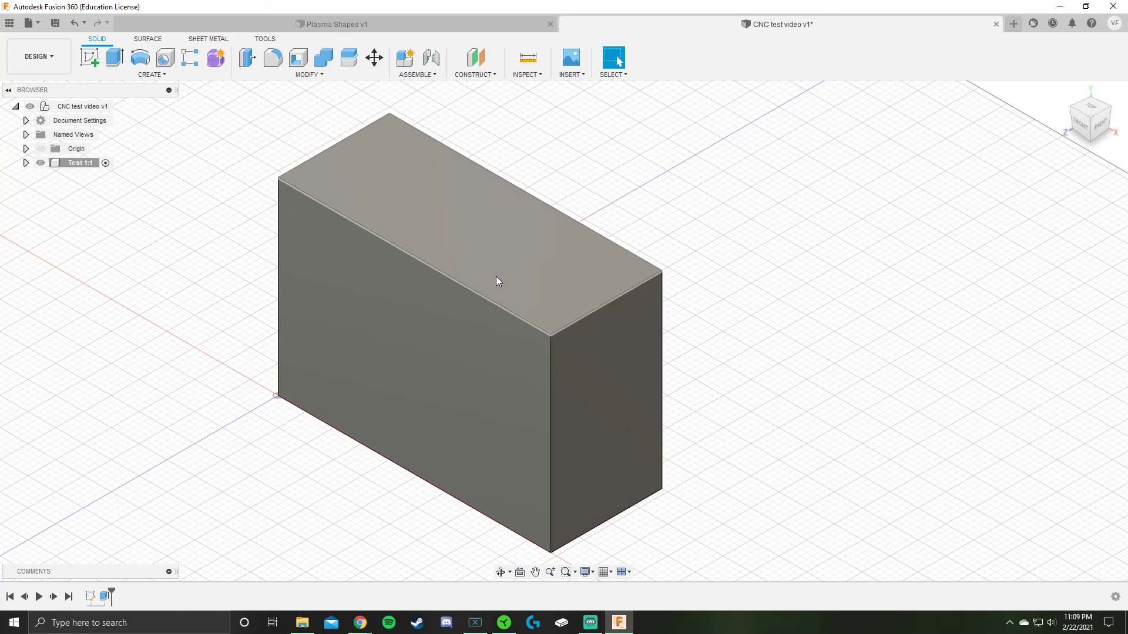
pyautogui.click(57, 24)
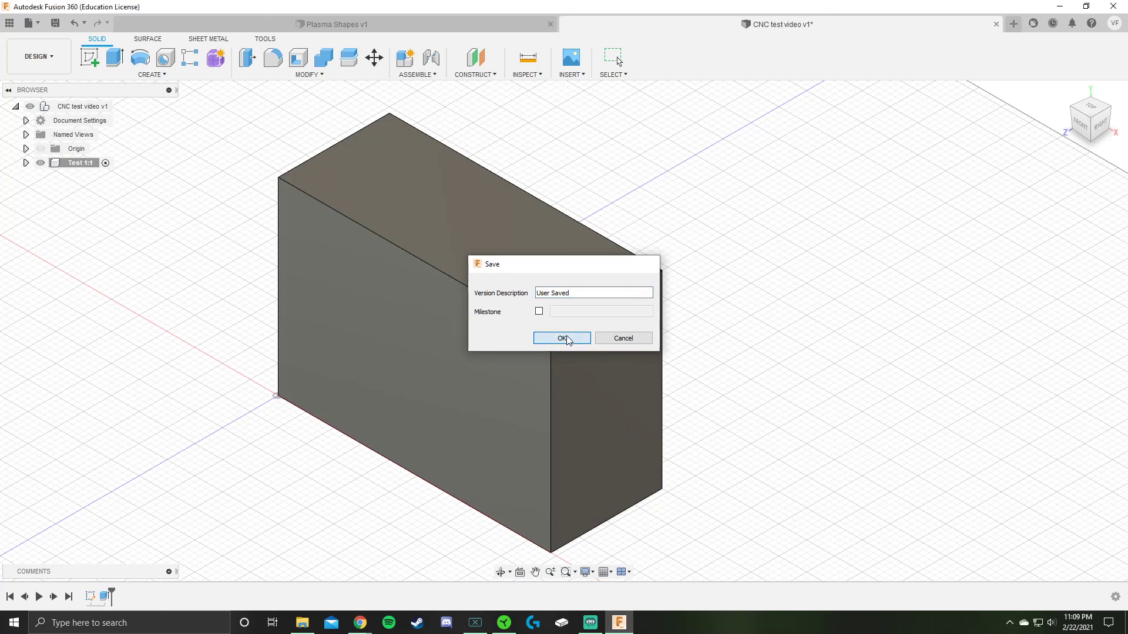